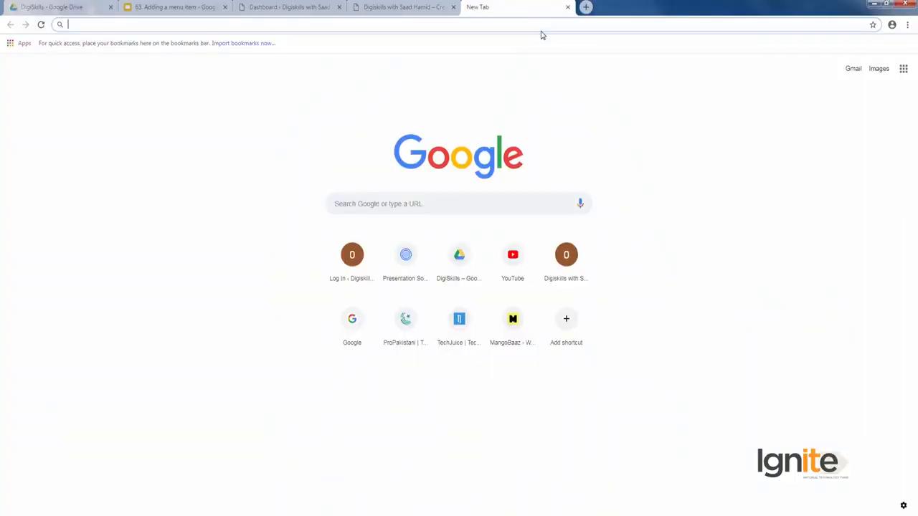
- Open the wp-admin dashboard of the WordPress site hosted on 000webhostapp.com
type("digiskillssaadhamid.000webhostapp.com/wp-admin")
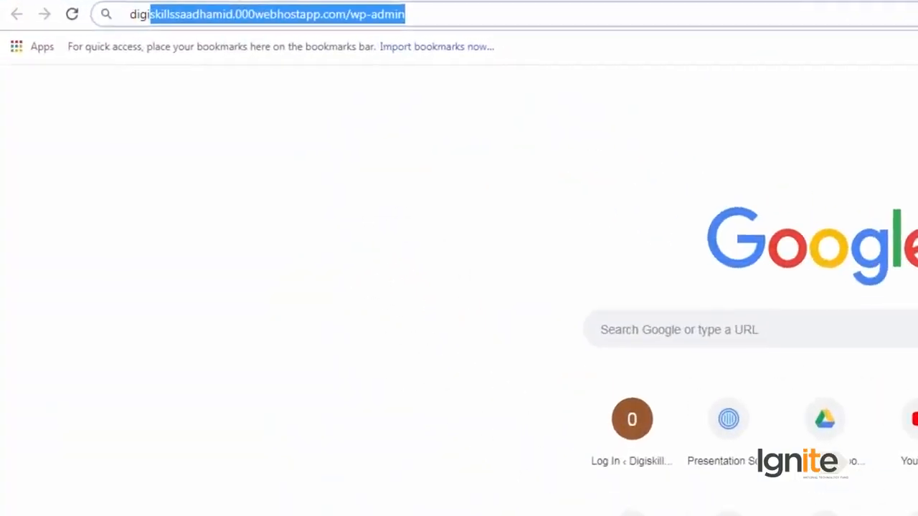
key("Right")
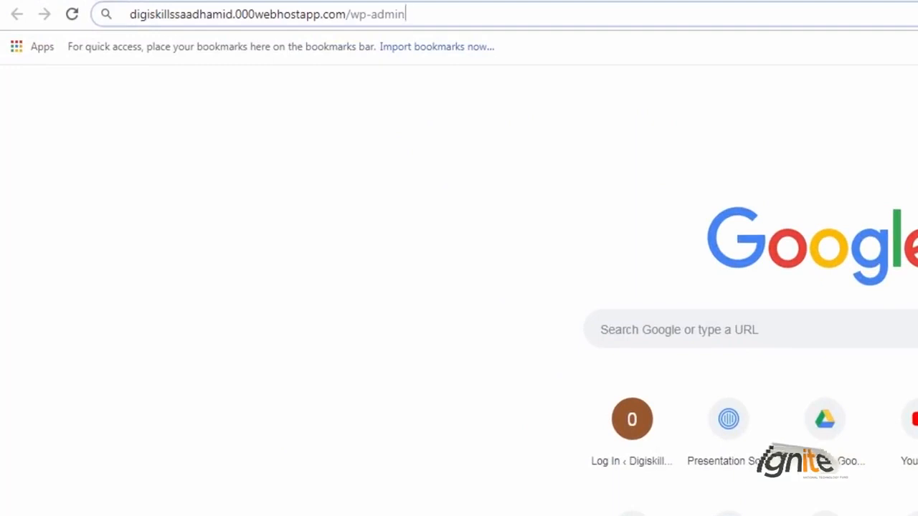
key("Return")
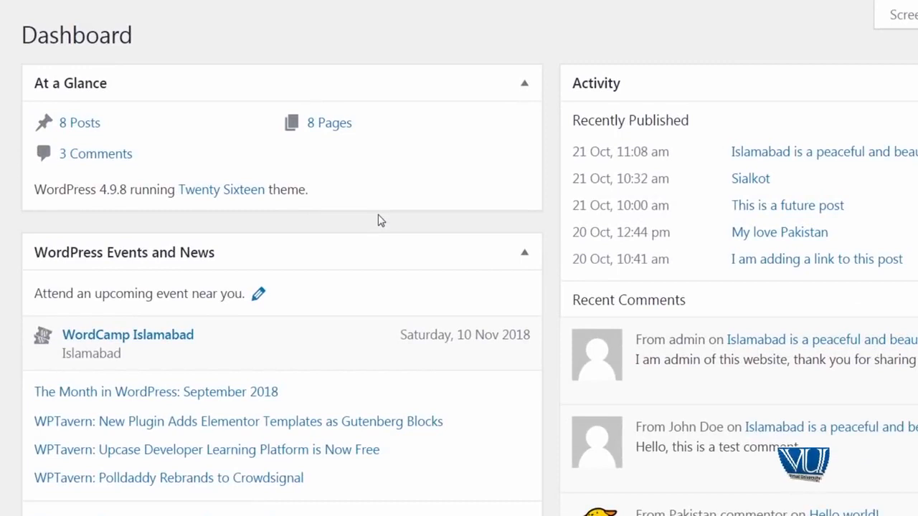
scroll(380, 224, "down", 1)
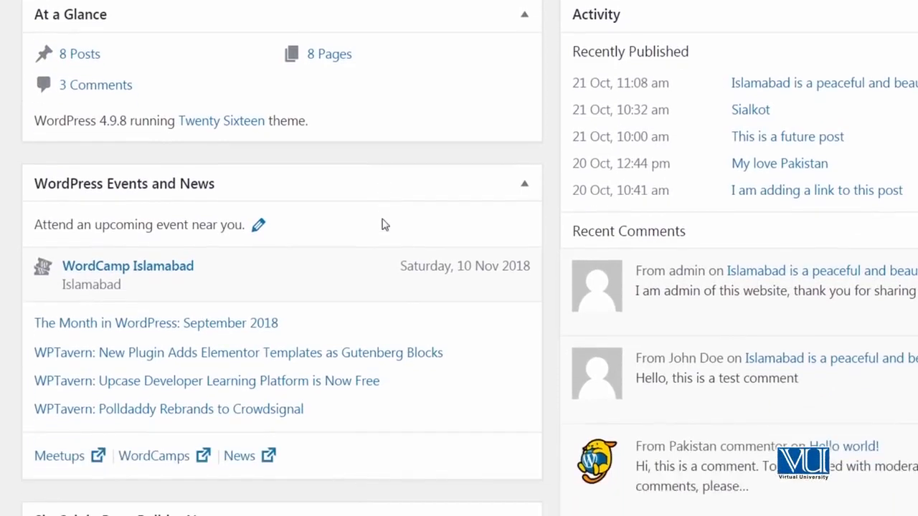
scroll(384, 223, "up", 1)
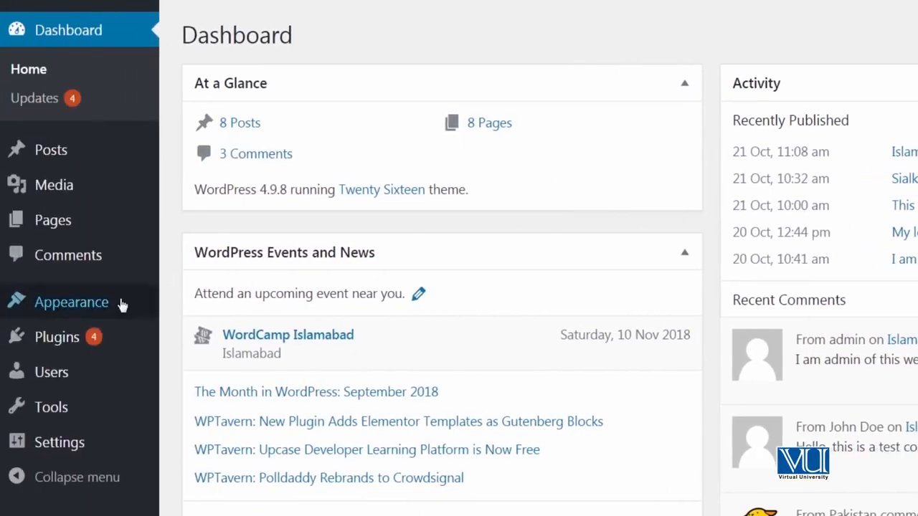
- In the site's menu editor, add the Surprise page to Top Menu and place it directly below Contact
mouse_move(122, 305)
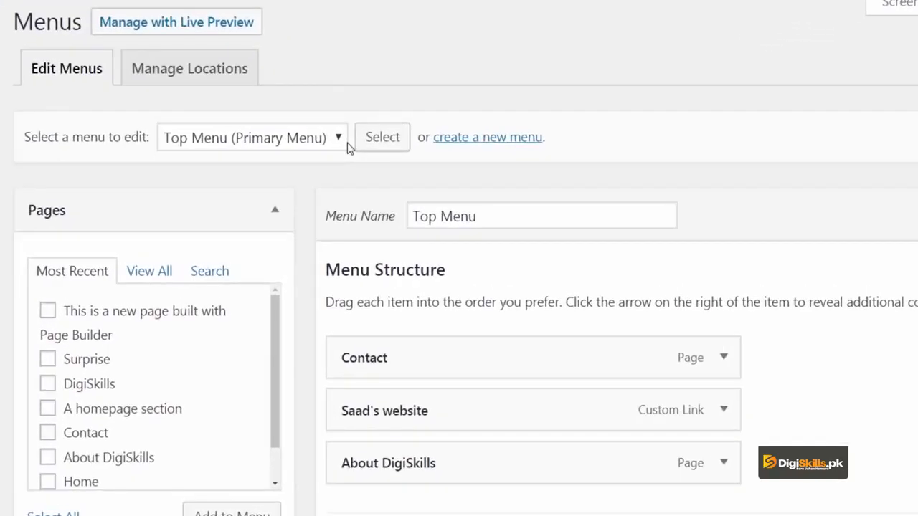
scroll(256, 198, "down", 3)
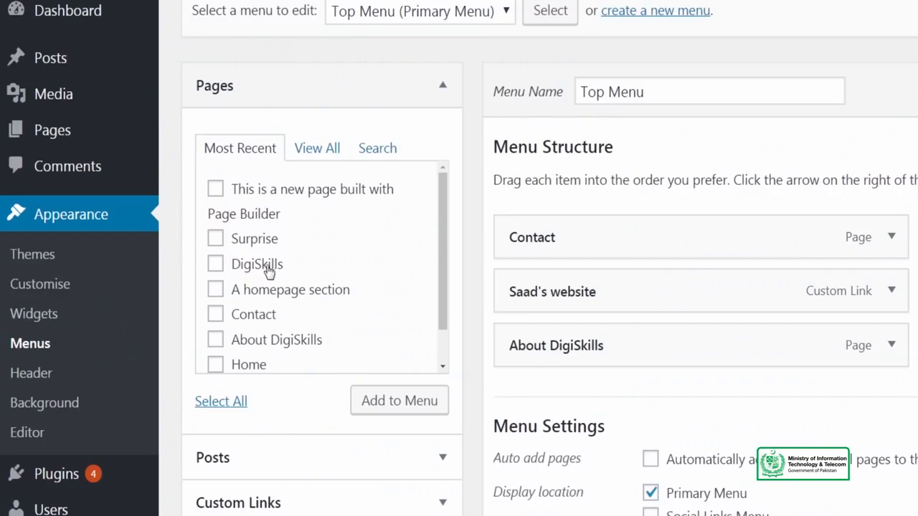
scroll(280, 316, "down", 1)
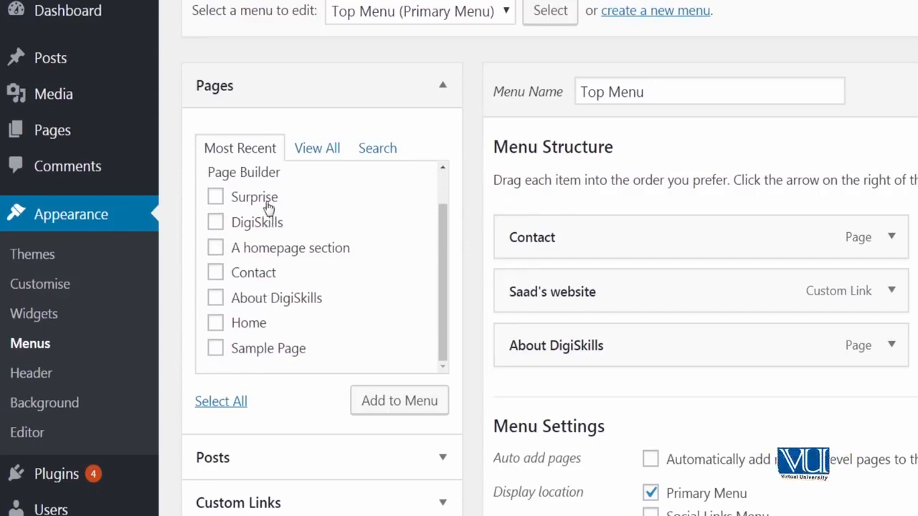
scroll(287, 280, "up", 1)
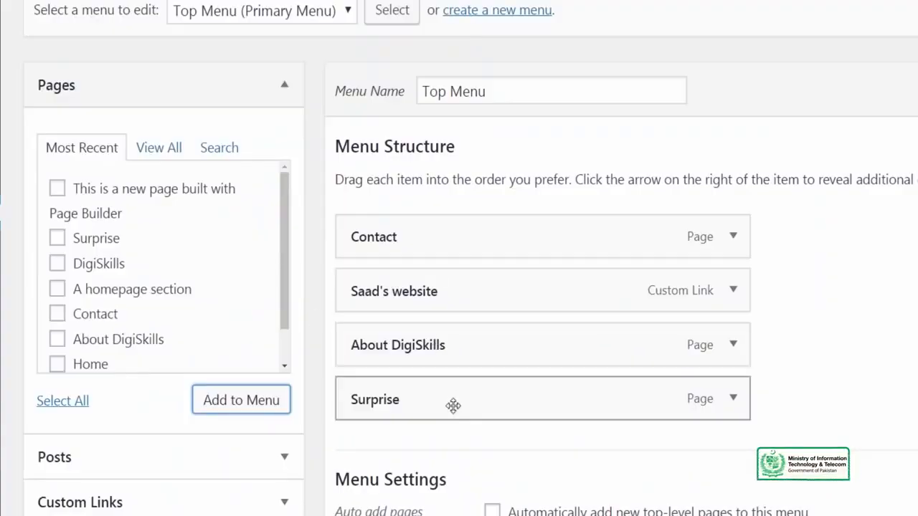
left_click_drag(438, 408, 400, 294)
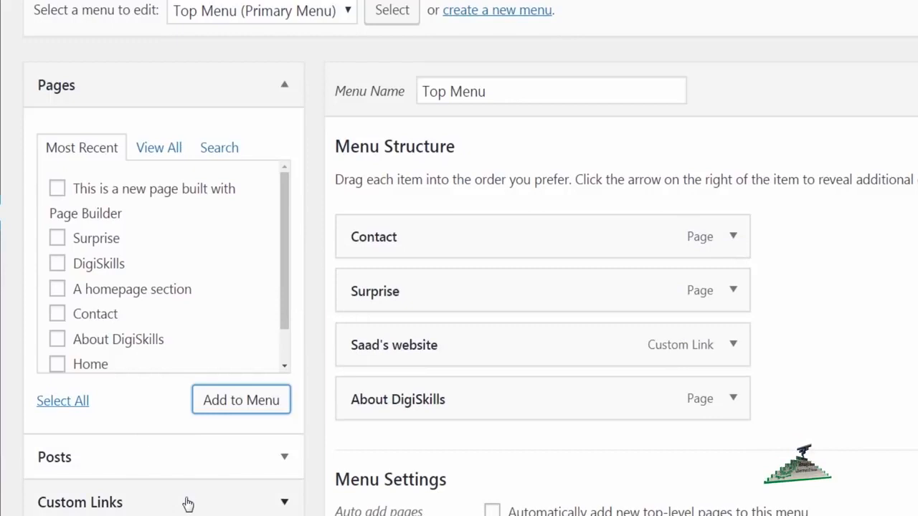
- Add the Pakistan category to Top Menu and save the menu
scroll(187, 502, "down", 1)
scroll(186, 502, "down", 3)
left_click(190, 439)
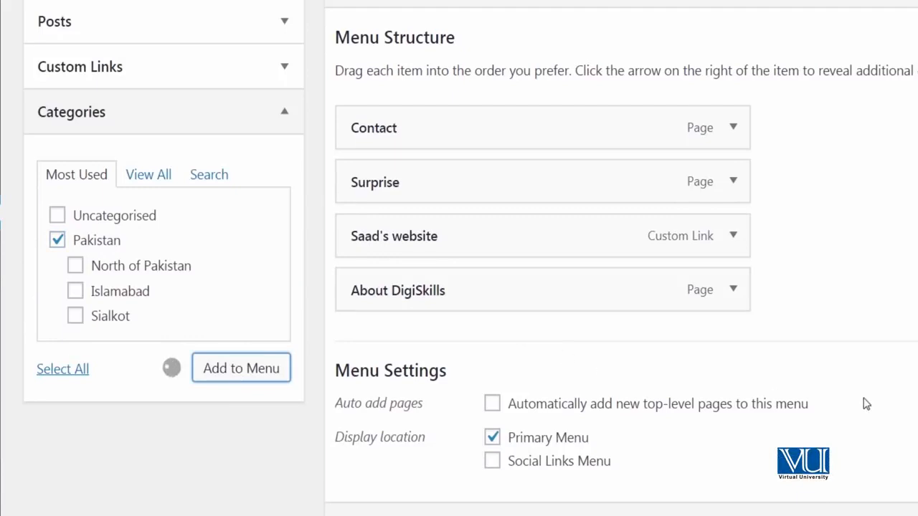
scroll(866, 404, "up", 3)
left_click(817, 244)
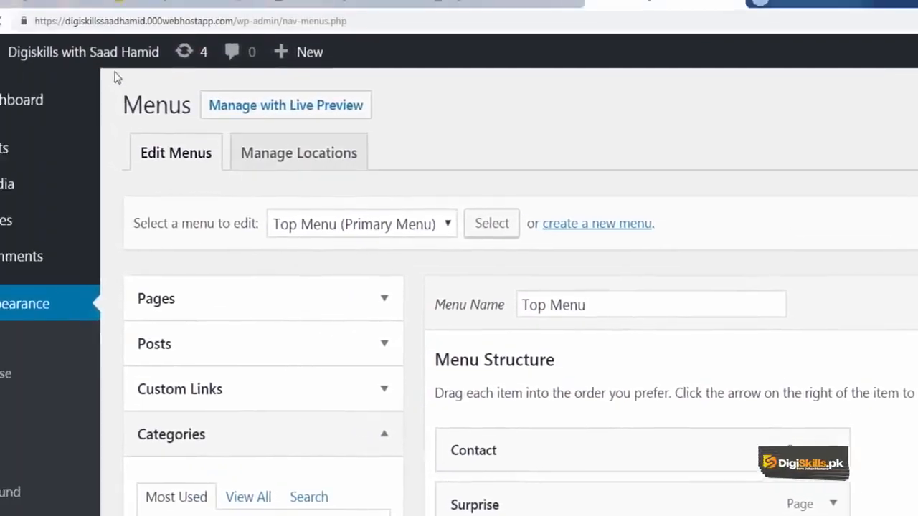
- Open the live site in a new tab to check its navigation menu
right_click(124, 59)
left_click(140, 69)
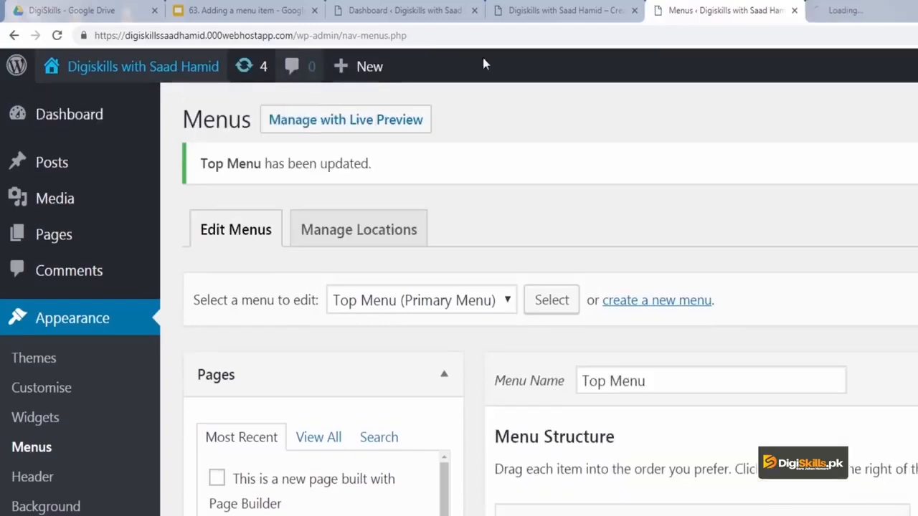
left_click(853, 10)
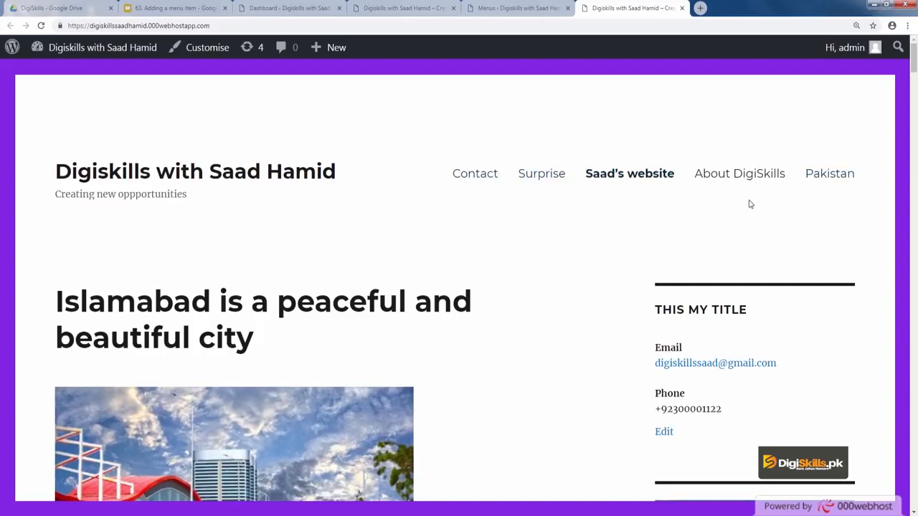
- Return to the menu editor and add the Islamabad and Sialkot categories to Top Menu
left_click(516, 8)
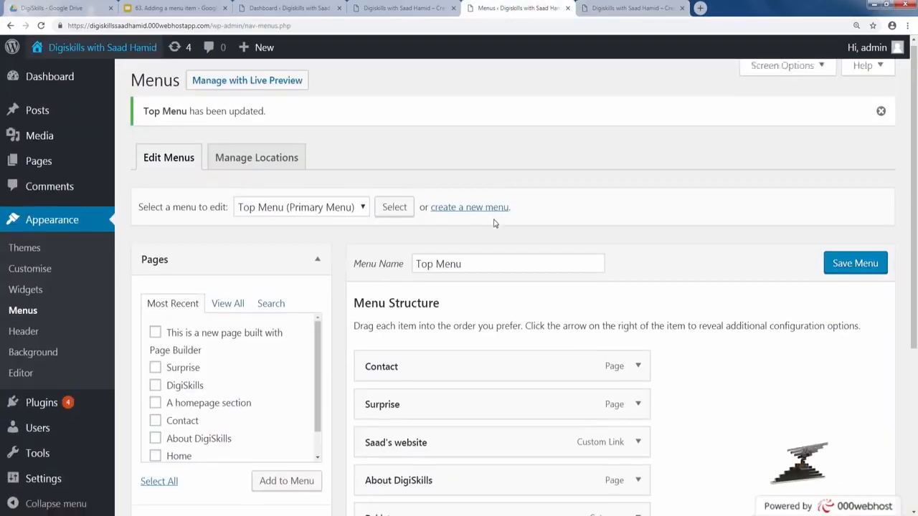
scroll(494, 222, "down", 2)
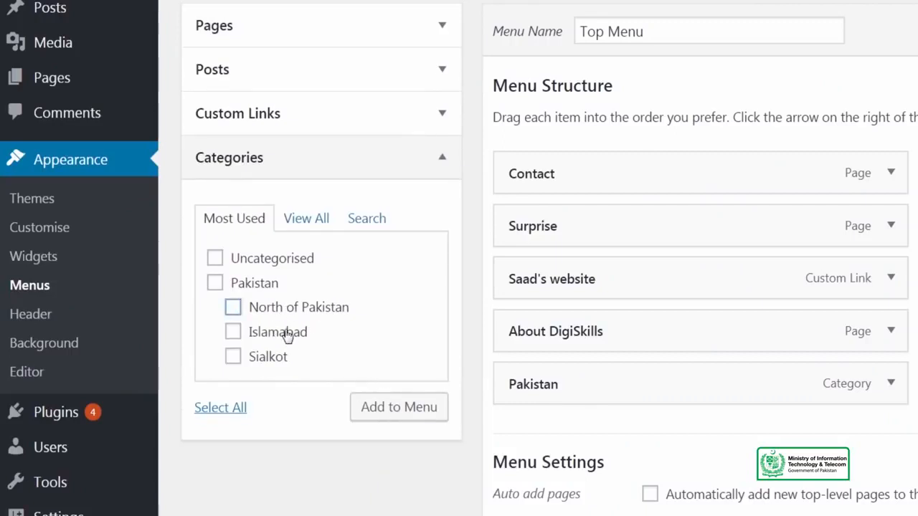
left_click(393, 405)
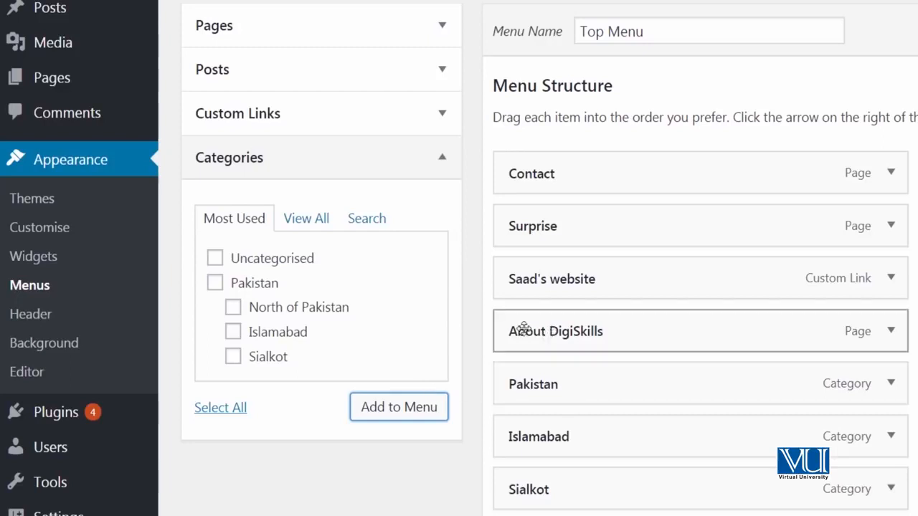
- Make Pakistan the first menu item with Islamabad and Sialkot as its sub items, save, and reload the live site to check
left_click_drag(527, 381, 511, 161)
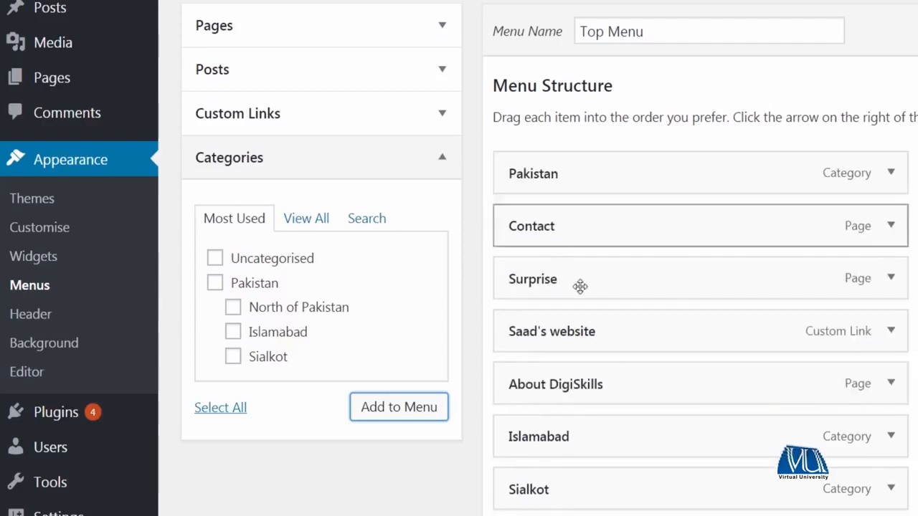
left_click_drag(621, 449, 650, 213)
left_click_drag(583, 488, 584, 271)
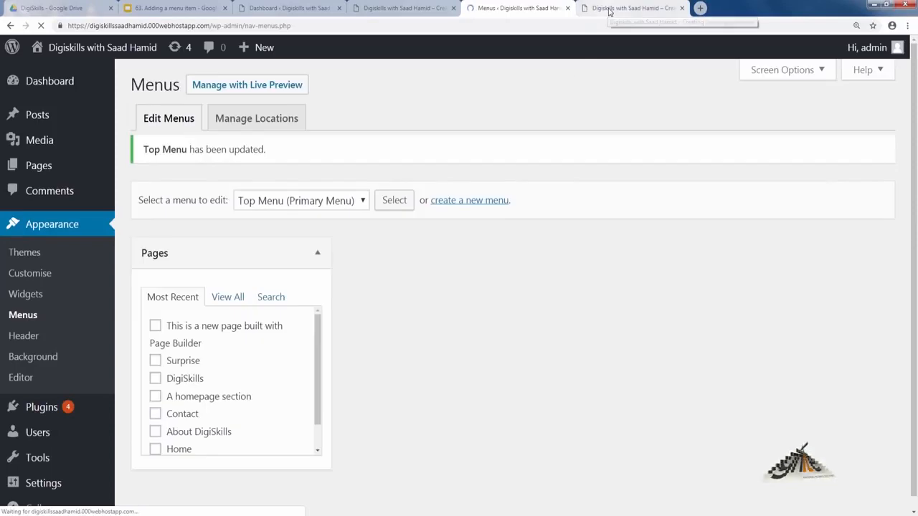
left_click(607, 10)
left_click(45, 27)
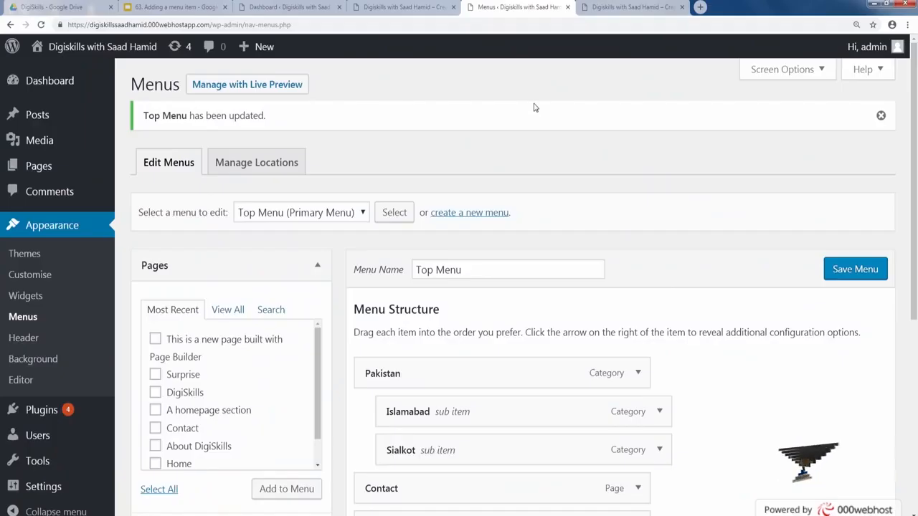
scroll(416, 327, "down", 2)
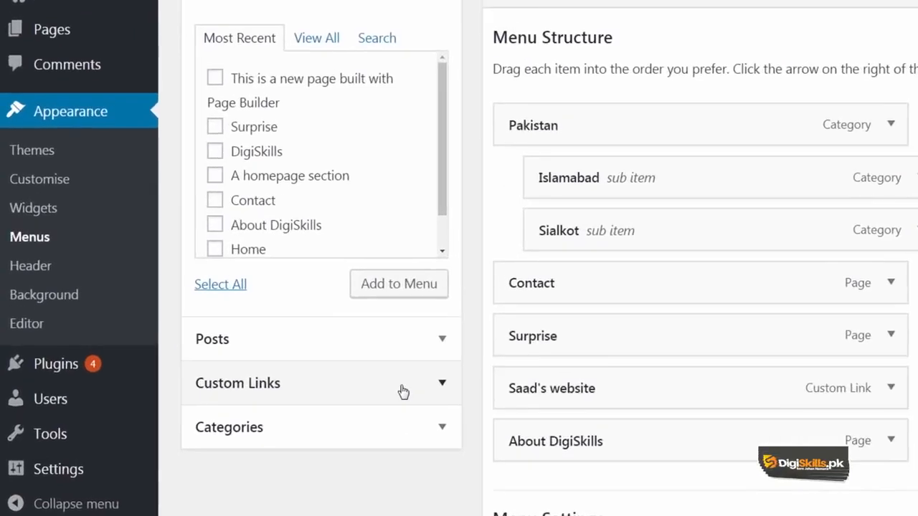
left_click(294, 422)
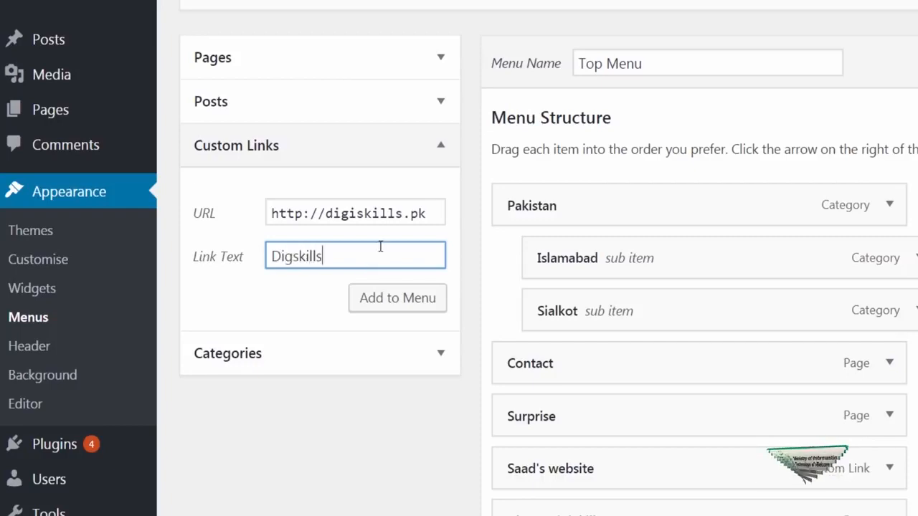
scroll(529, 263, "down", 1)
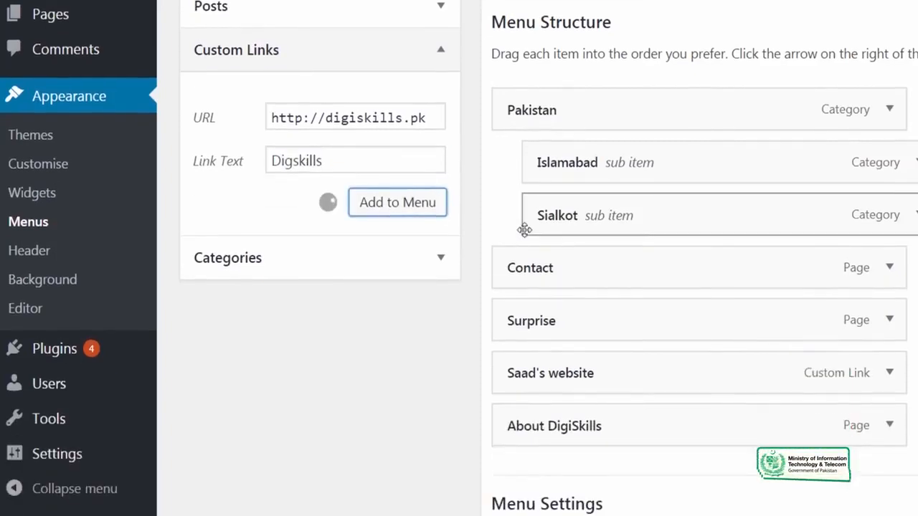
left_click_drag(556, 473, 530, 262)
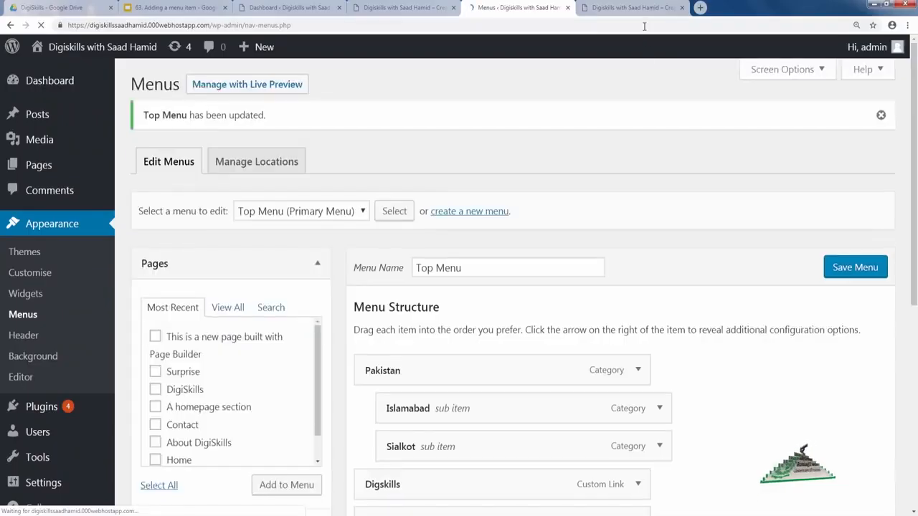
left_click(650, 9)
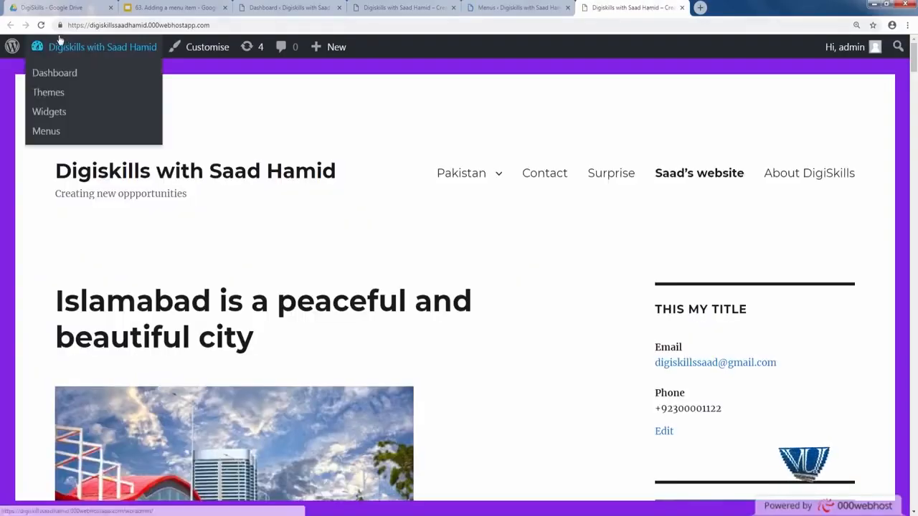